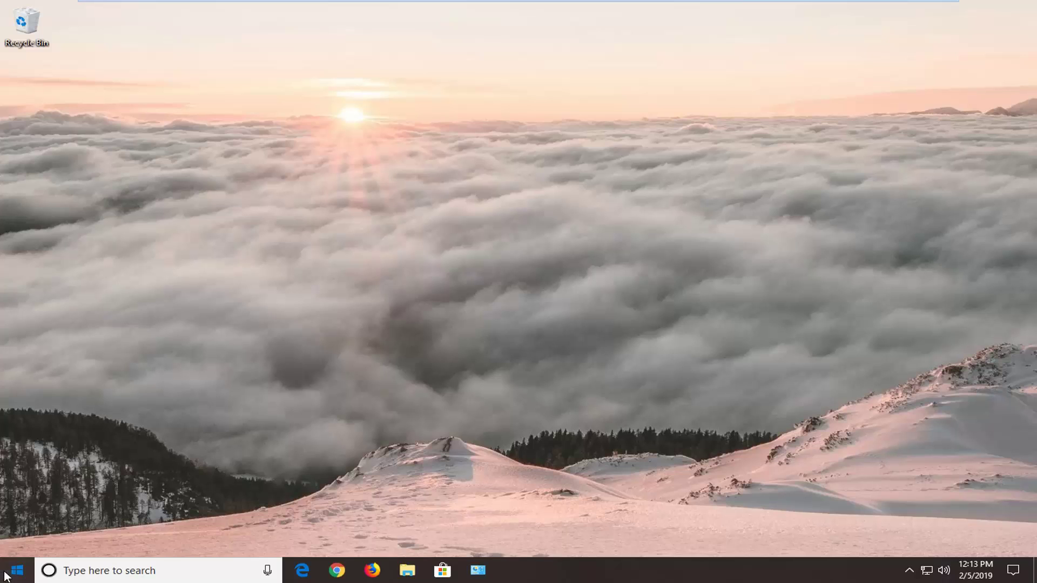
- Search Windows for "troubleshoot", open the Troubleshoot settings page, and restore the Settings window to a smaller size
left_click(7, 575)
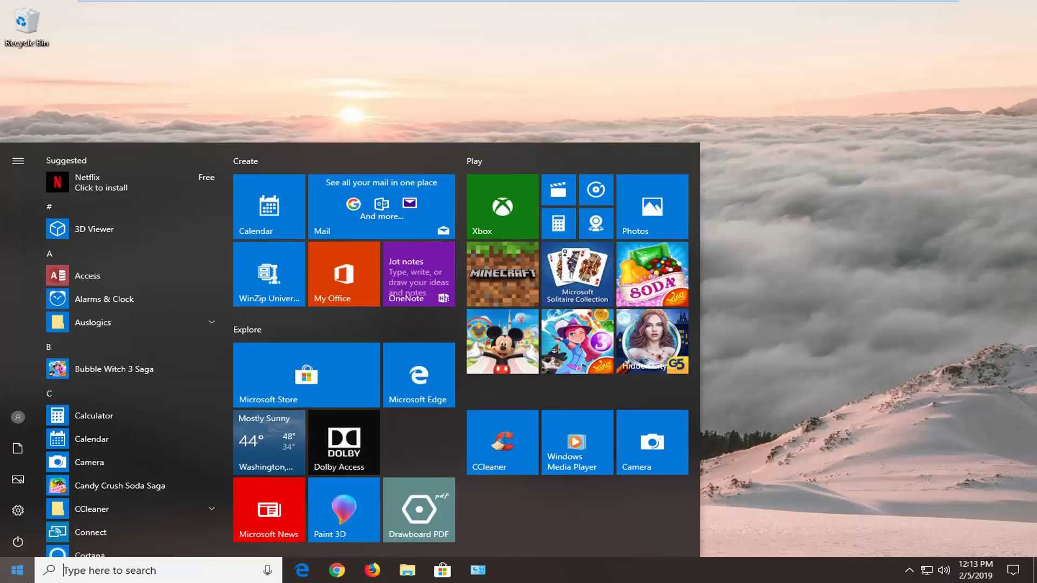
type("t")
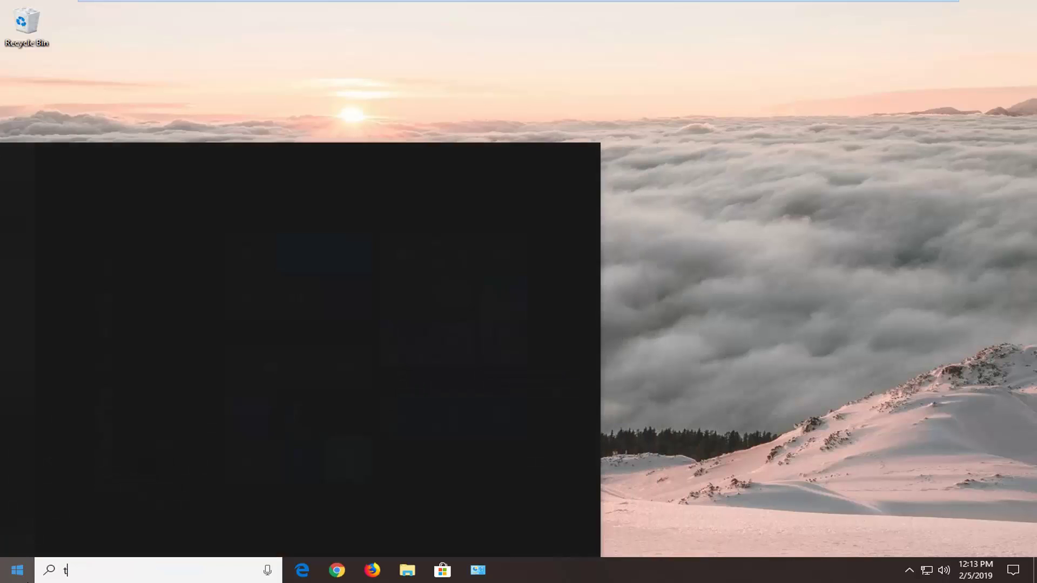
type("roubleshoot")
key("ctrl+a")
type("troubleshoot")
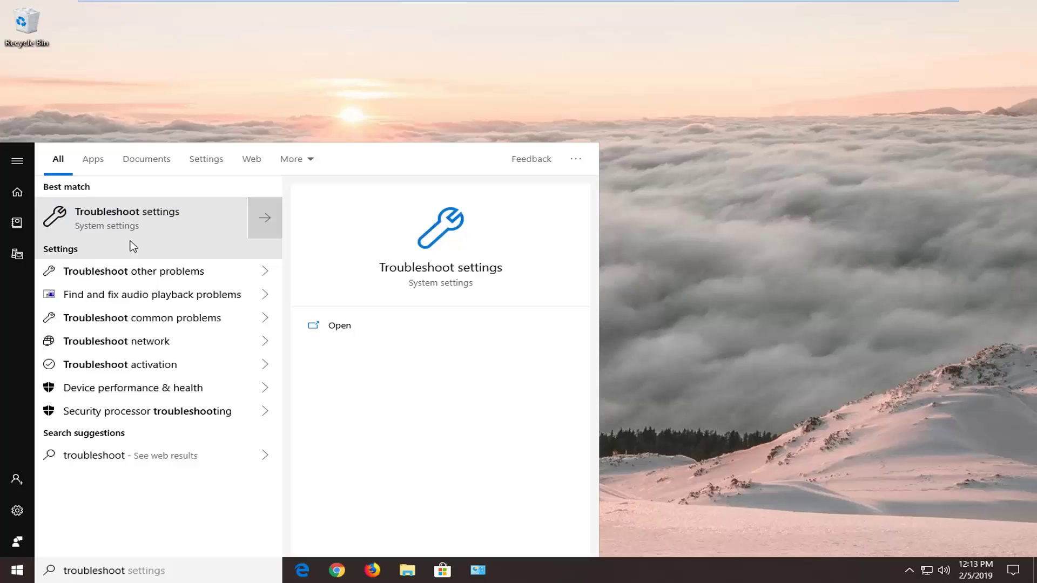
left_click(201, 218)
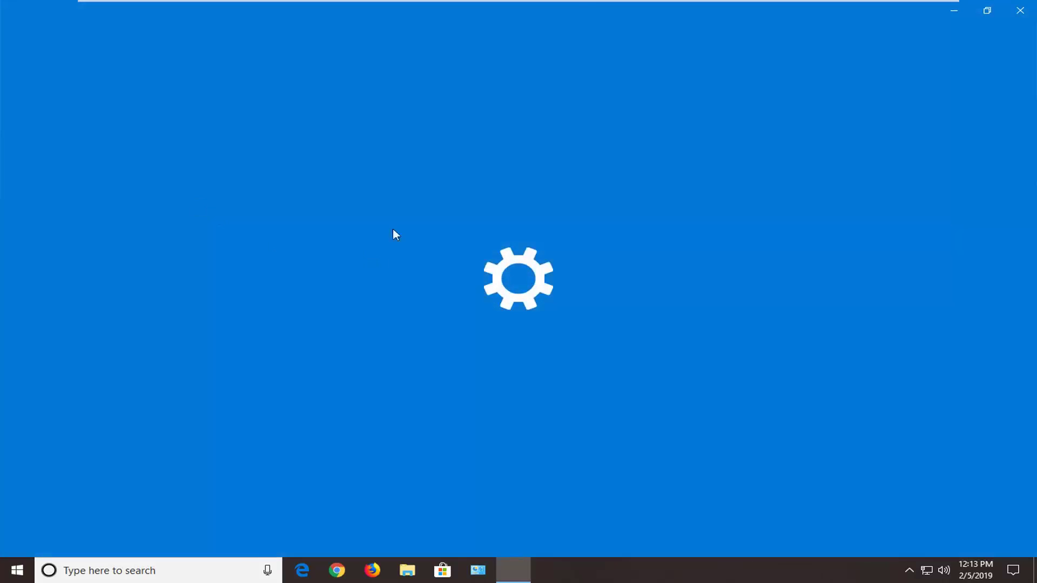
left_click_drag(588, 14, 553, 65)
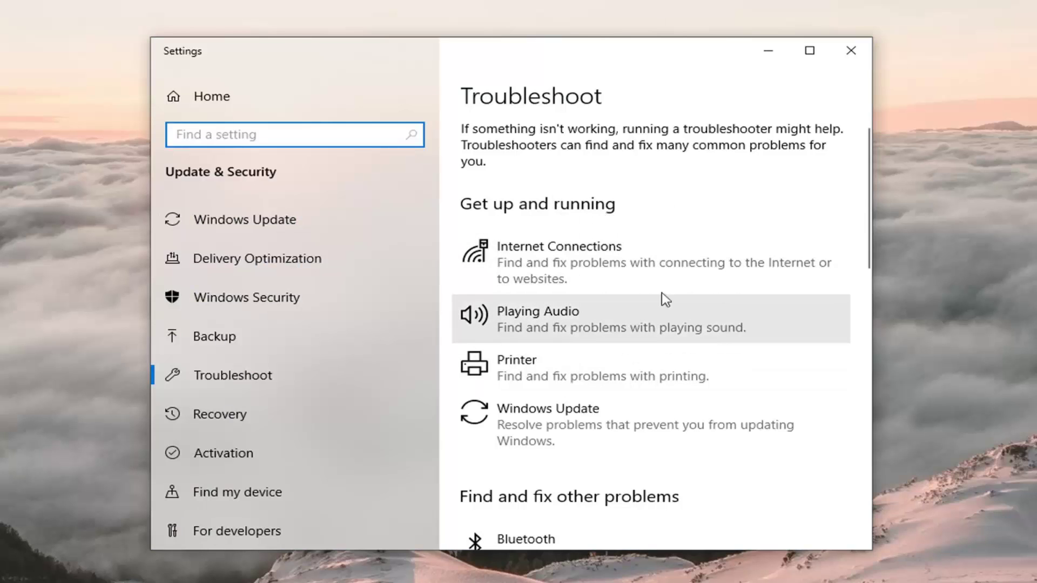
- Run the Windows Store Apps troubleshooter from the list of other problems
scroll(684, 247, "down", 10)
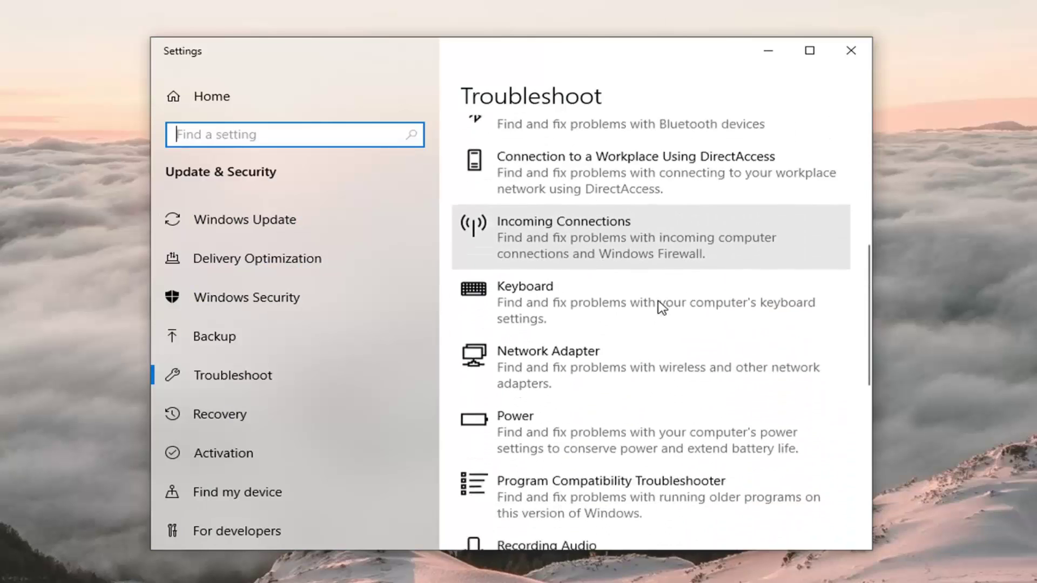
scroll(655, 294, "down", 8)
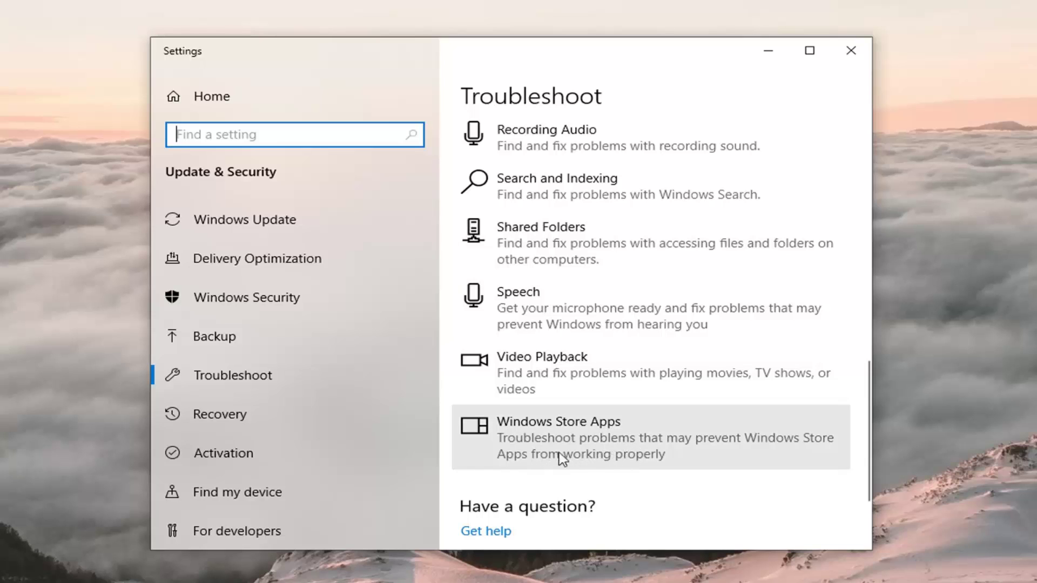
left_click(559, 444)
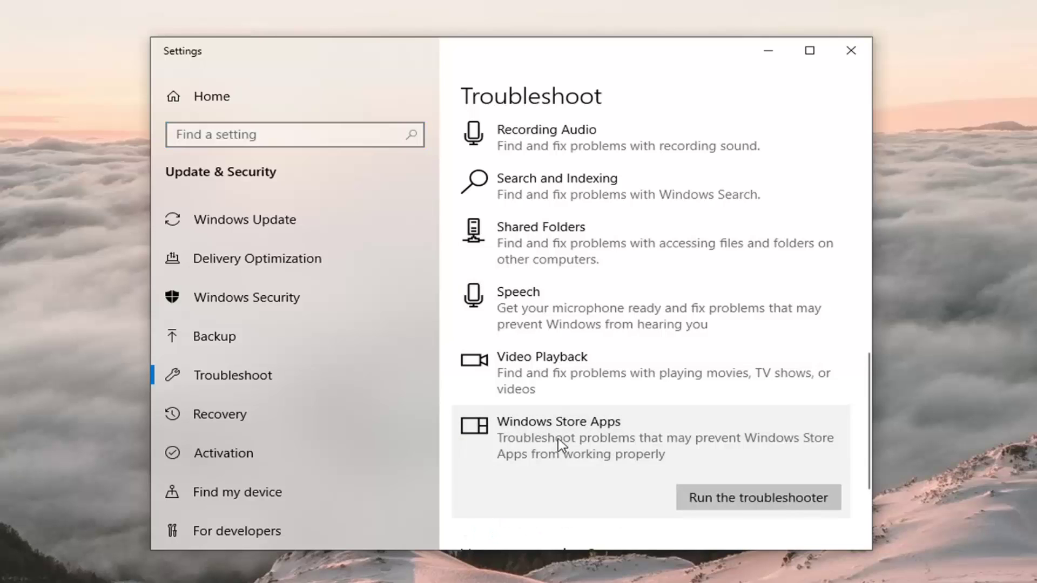
left_click(781, 503)
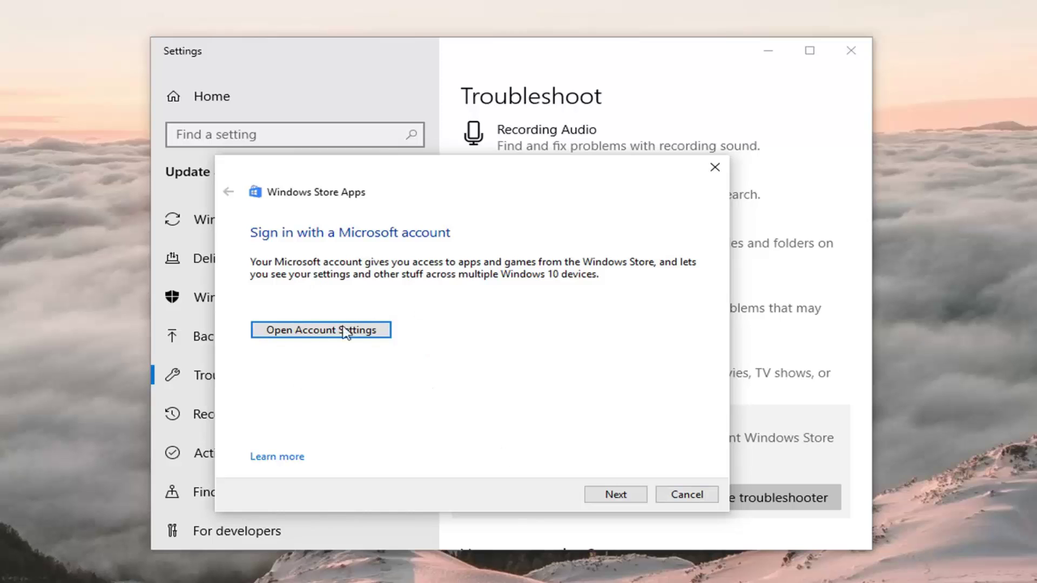
- Continue the troubleshooter past the account sign-in, app reset and PC restart pages to completion, and close it along with Settings
left_click(615, 494)
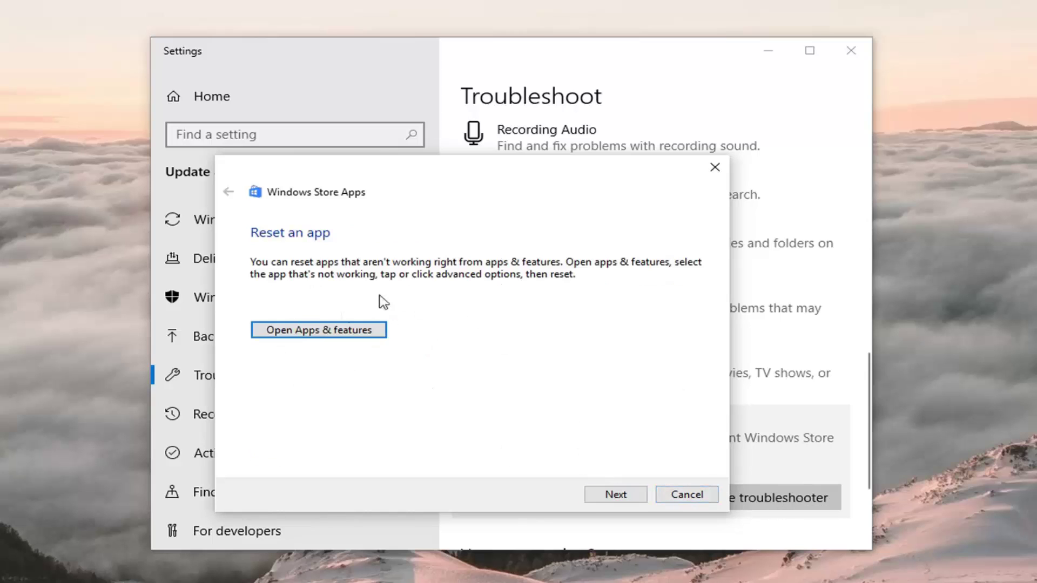
left_click(617, 493)
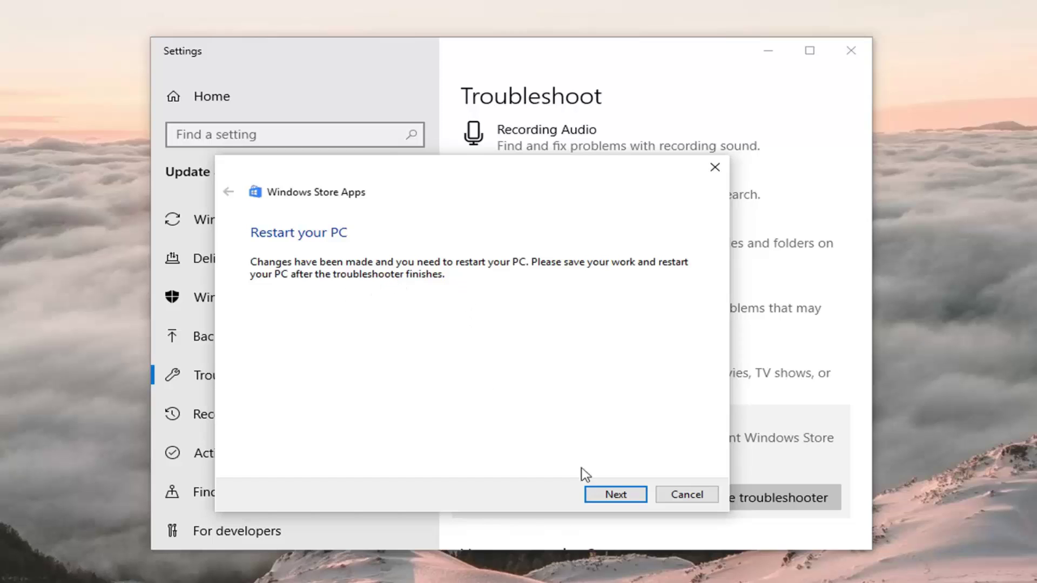
left_click(600, 496)
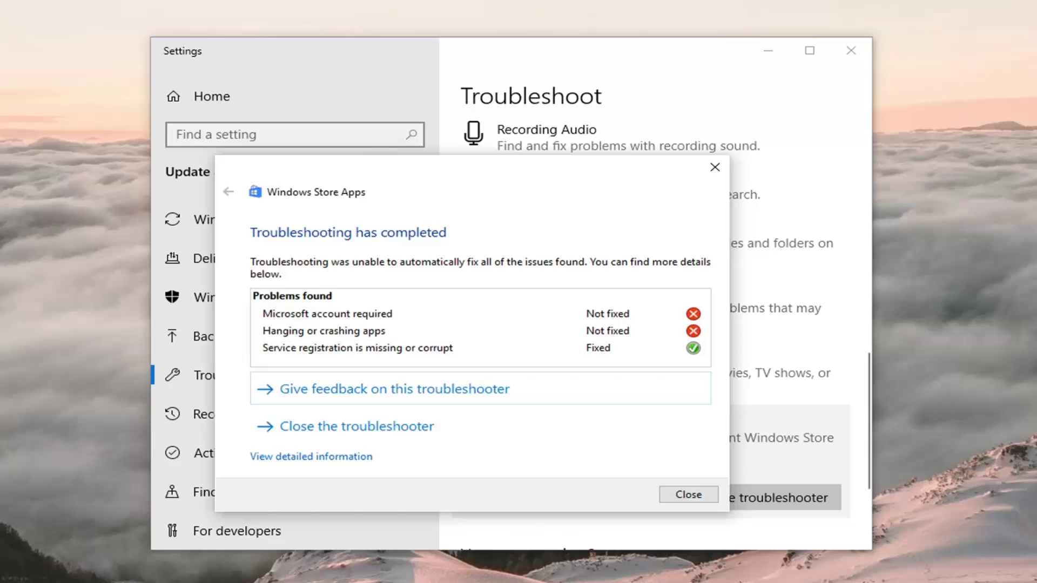
left_click(715, 167)
left_click(853, 59)
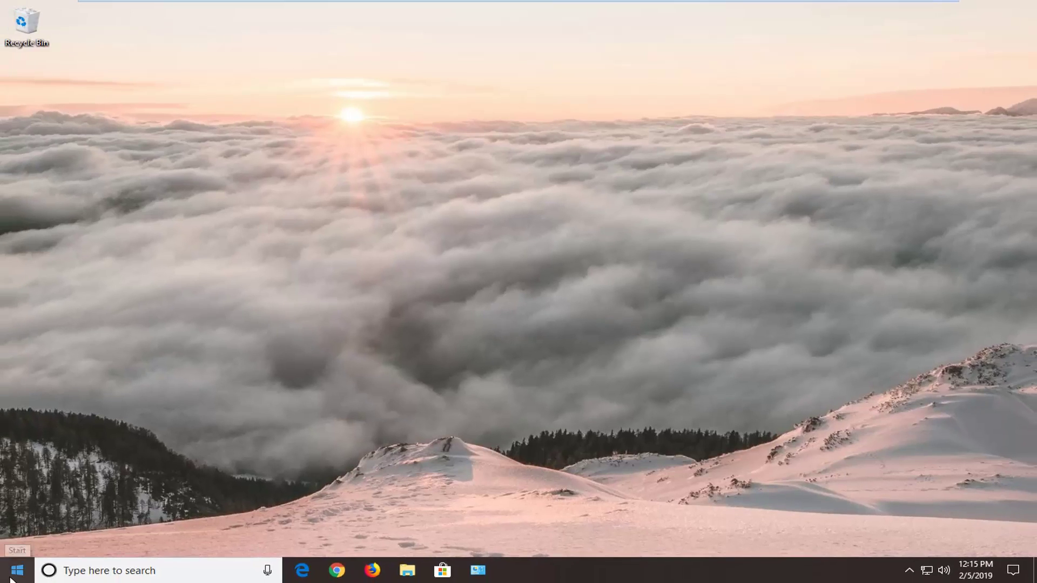
- Search Windows for "powershell" and run Windows PowerShell as administrator, allowing it to make changes to the device
left_click(12, 576)
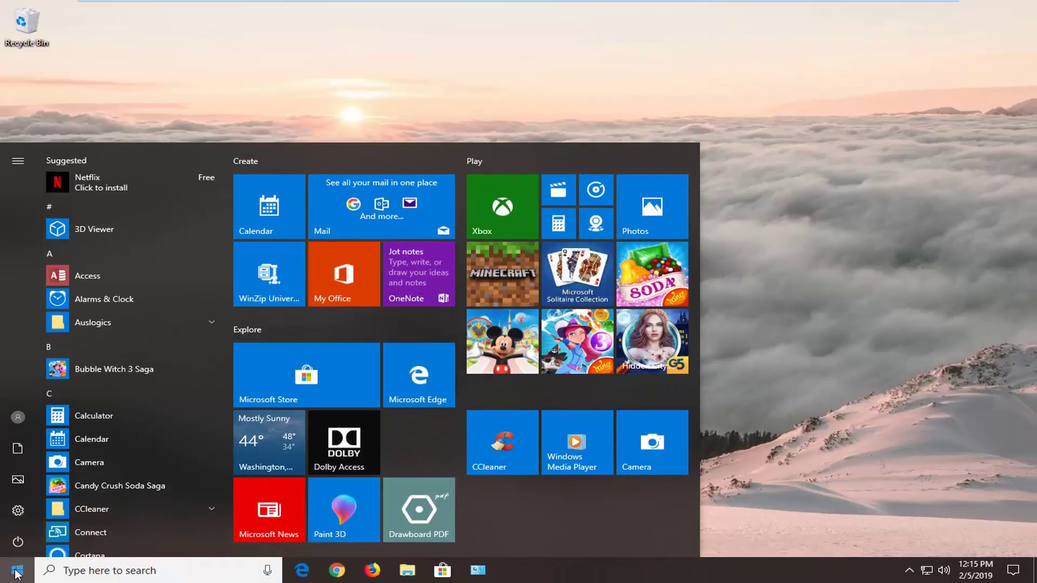
type("powershell")
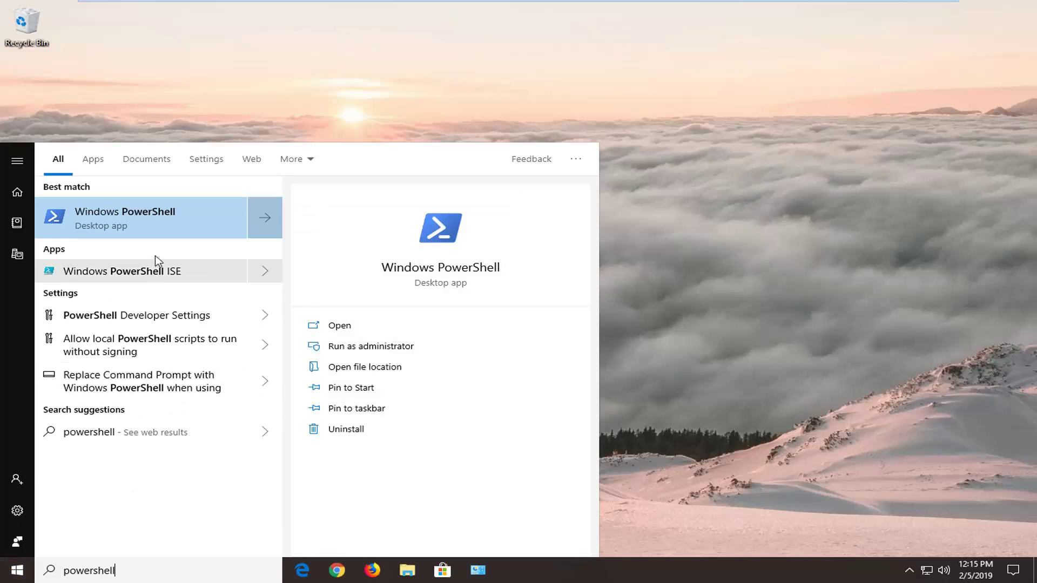
right_click(152, 224)
left_click(157, 233)
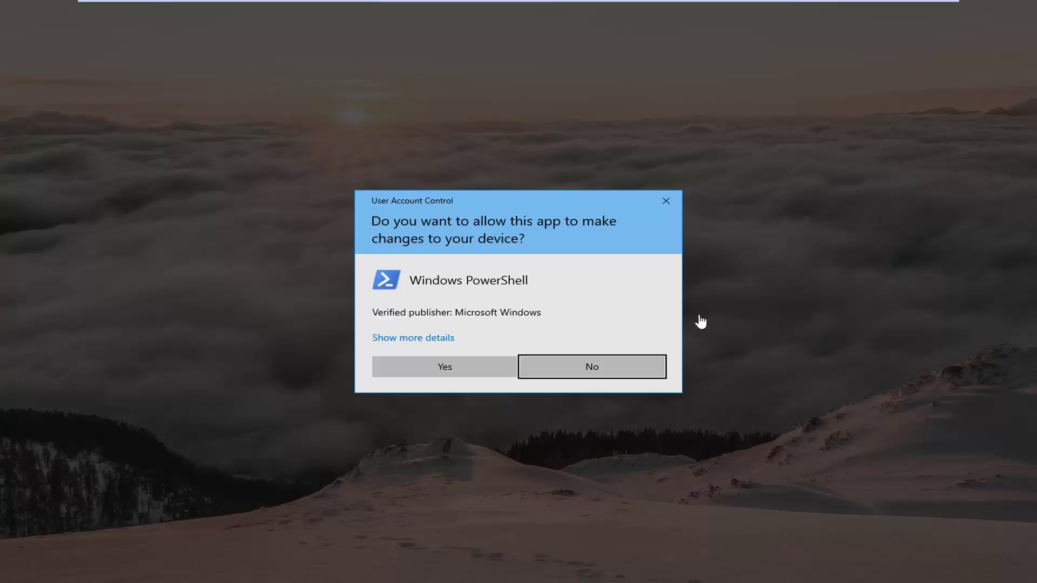
left_click(460, 367)
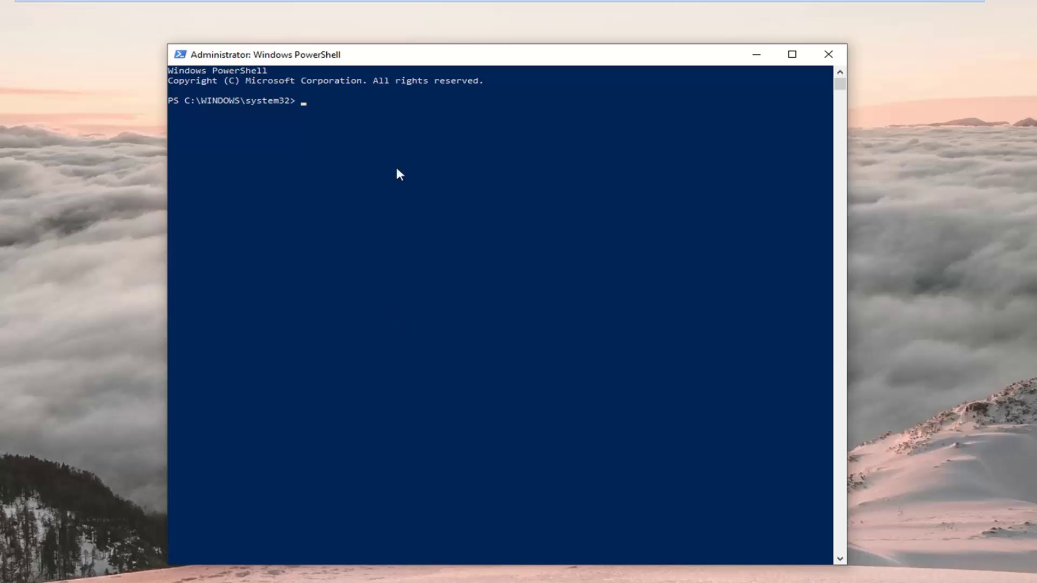
- Paste and run Get-AppXPackage | Foreach {Add-AppxPackage -DisableDevelopmentMode -Register "$($_.InstallLocation)\AppXManifest.xml"}, and close PowerShell once it finishes
right_click(455, 54)
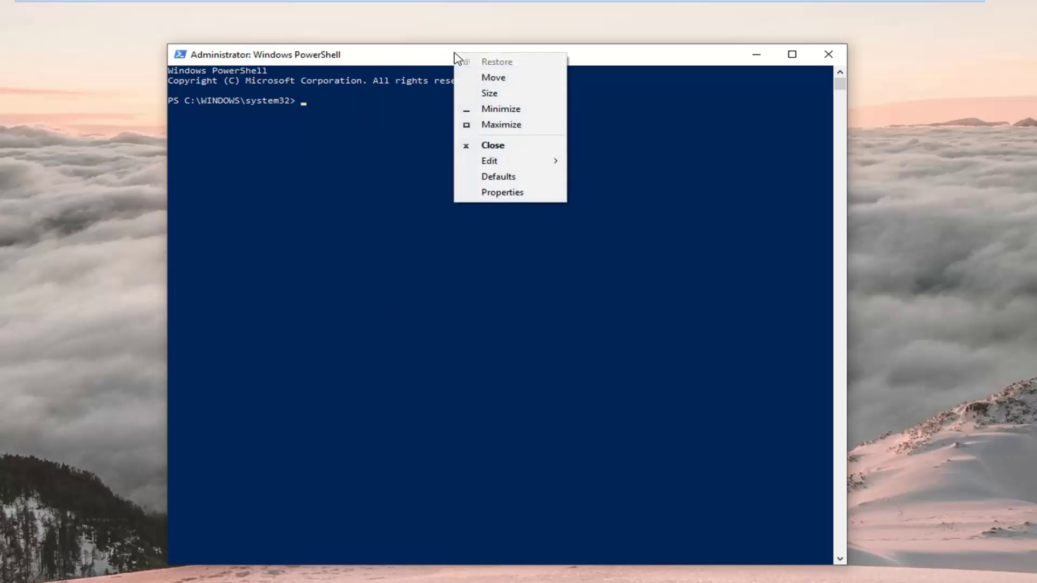
mouse_move(516, 163)
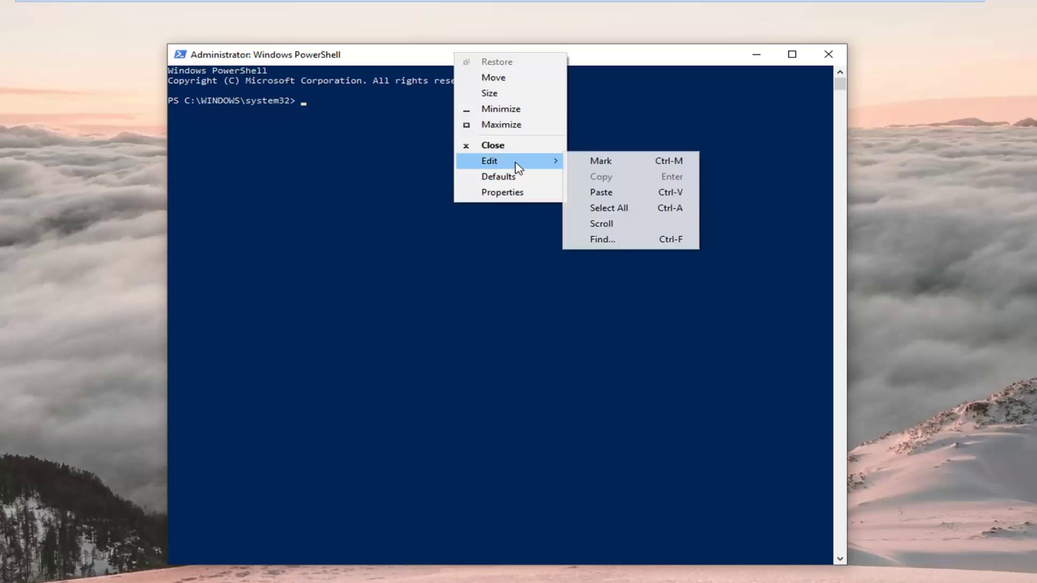
left_click(599, 192)
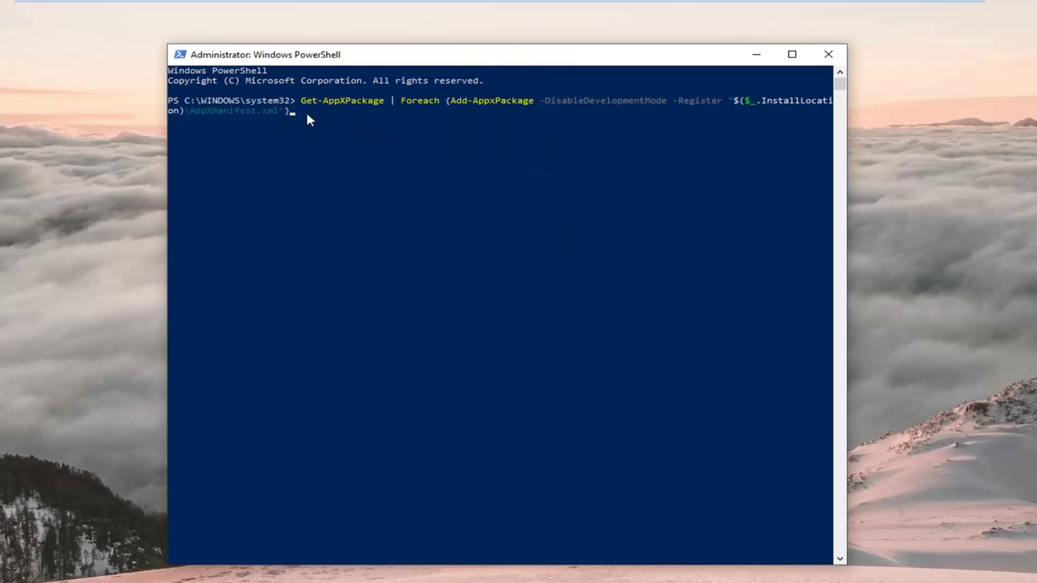
key("Return")
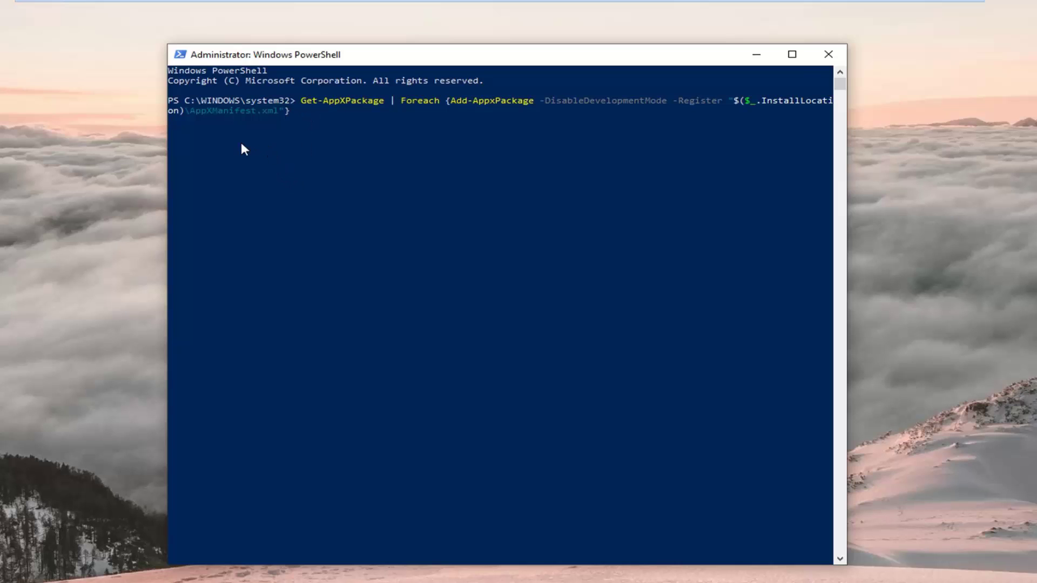
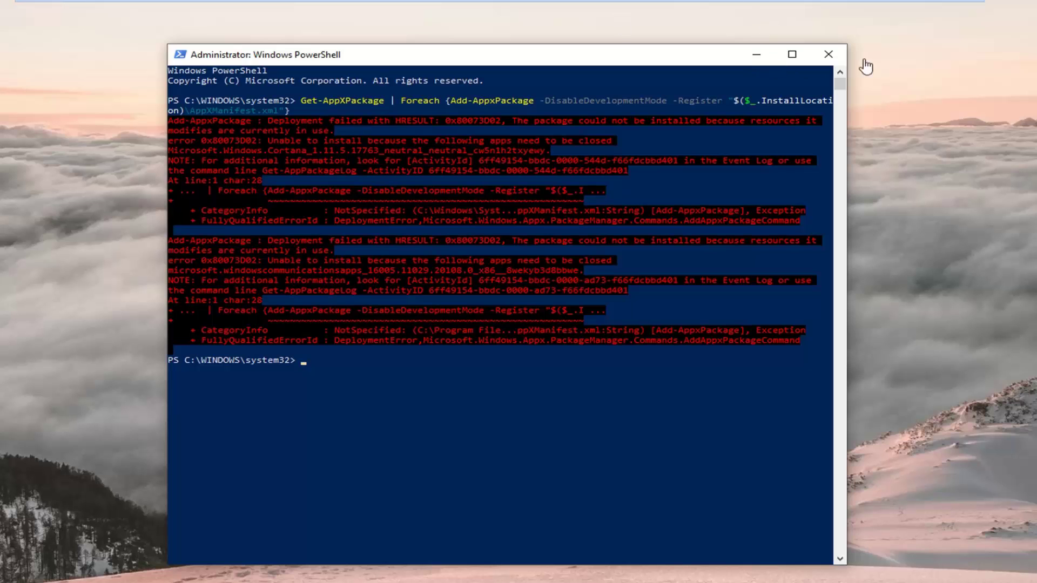
left_click(830, 56)
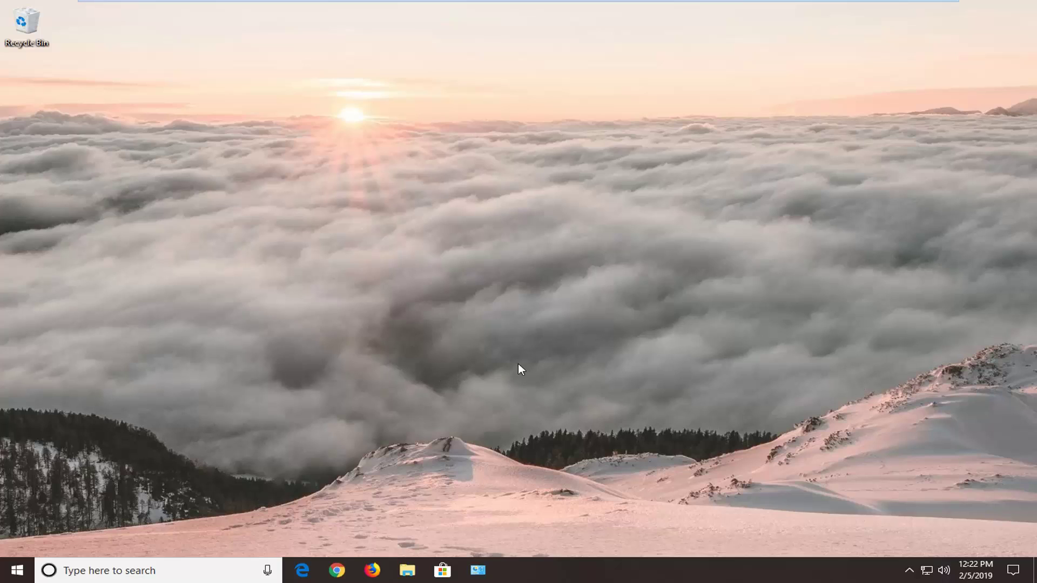
- Reopen Windows PowerShell with administrator rights, approve the account control request, and move its window higher on the desktop
left_click(16, 569)
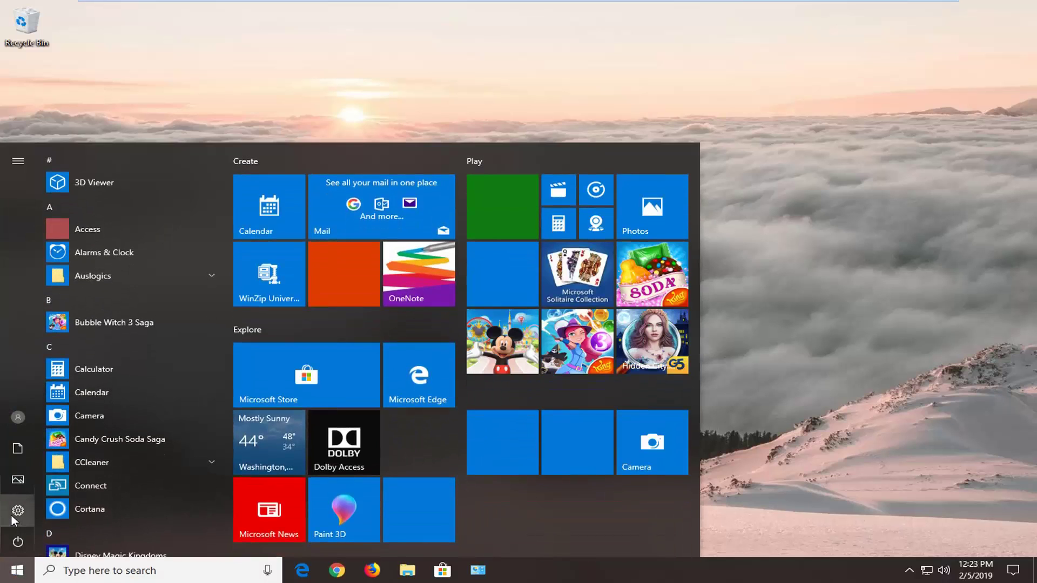
type("pow")
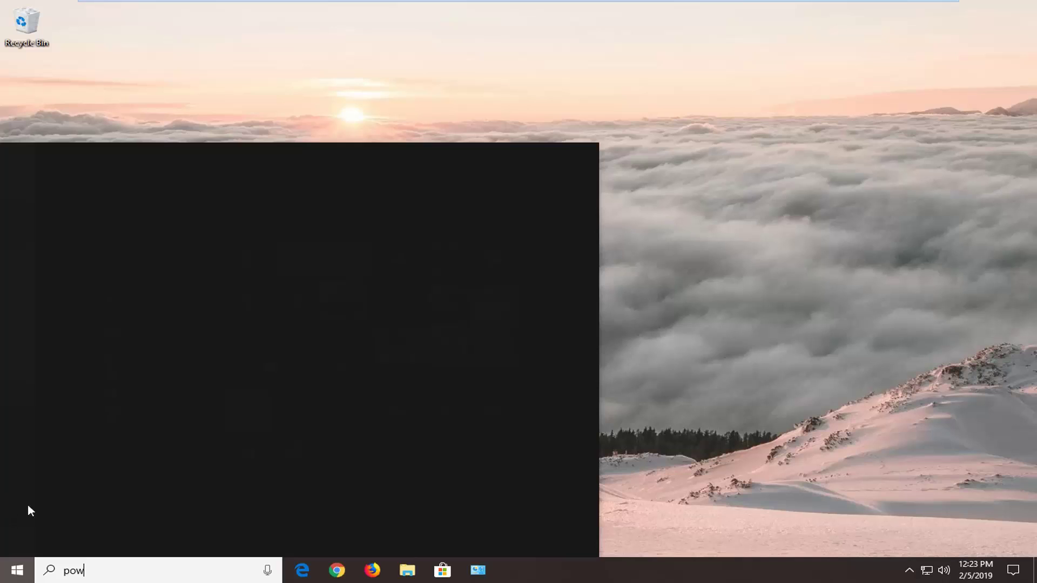
type("ershell")
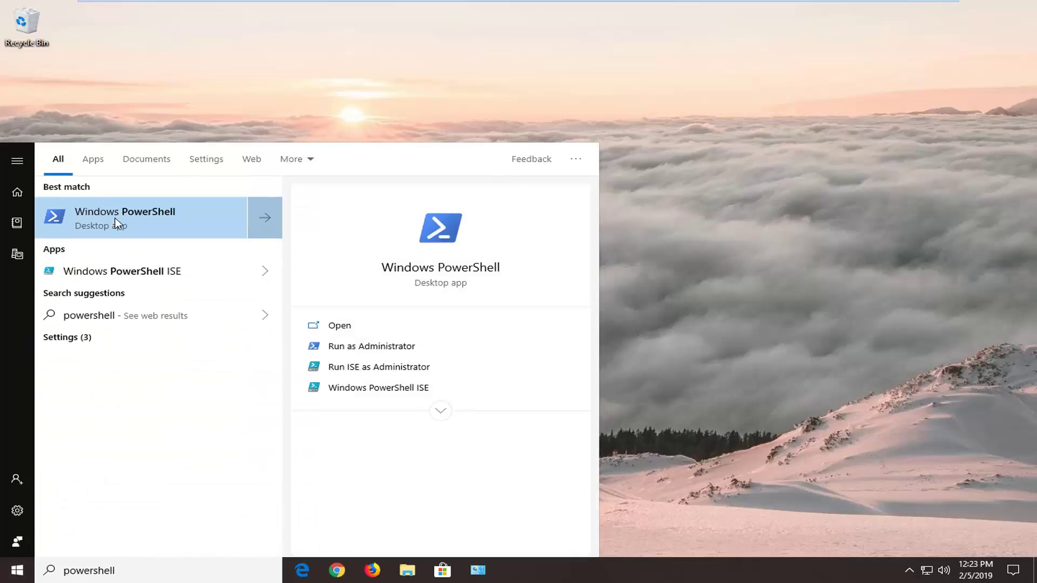
right_click(113, 216)
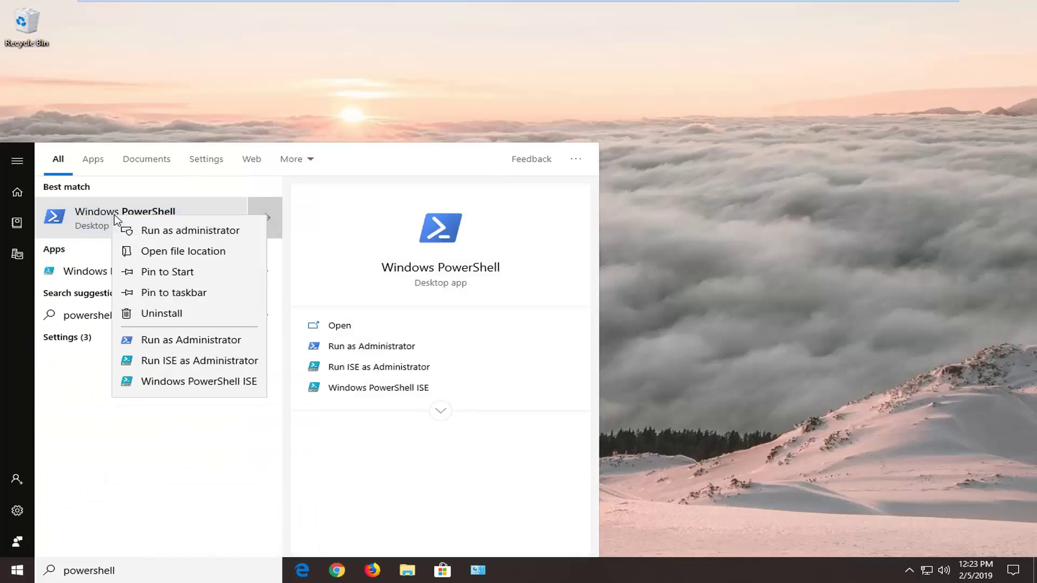
left_click(157, 232)
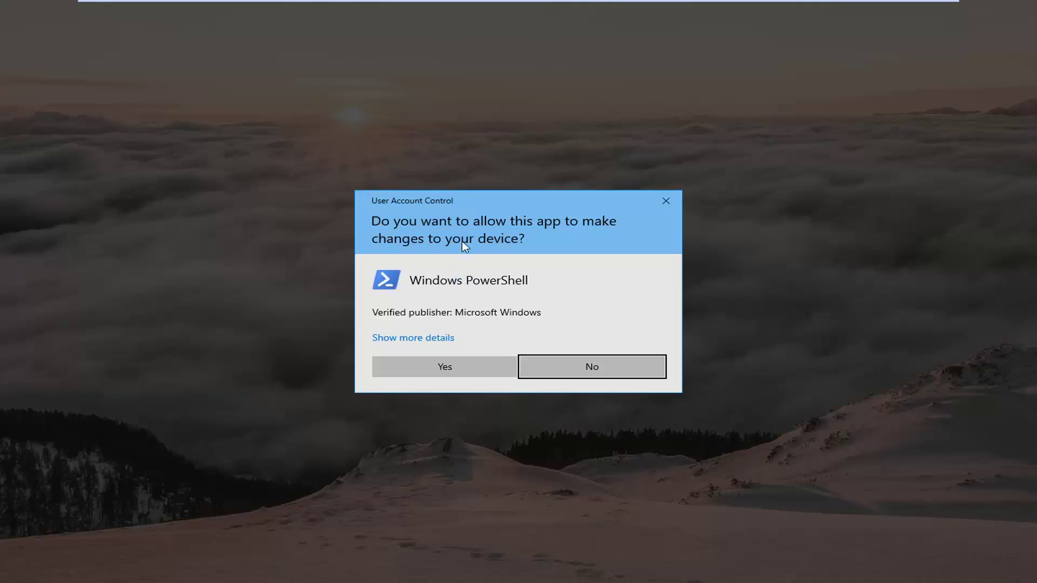
left_click(444, 363)
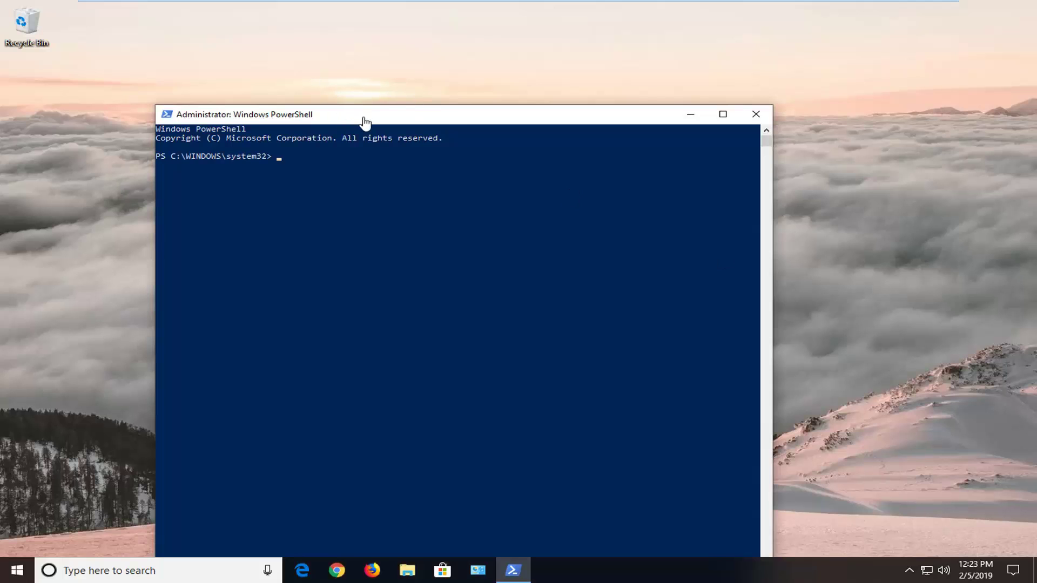
left_click_drag(369, 120, 440, 49)
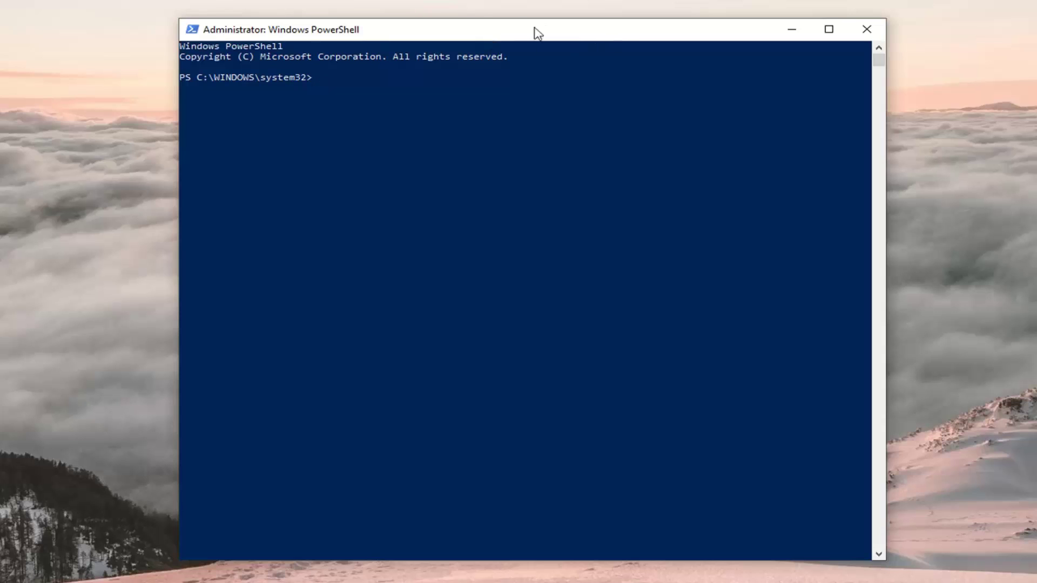
- Paste and run Get-AppXPackage *WindowsStore* -AllUsers | Foreach {Add-AppxPackage -DisableDevelopmentMode -Register "$($_.InstallLocation)\AppXManifest.xml"}, and close PowerShell once it finishes
right_click(554, 32)
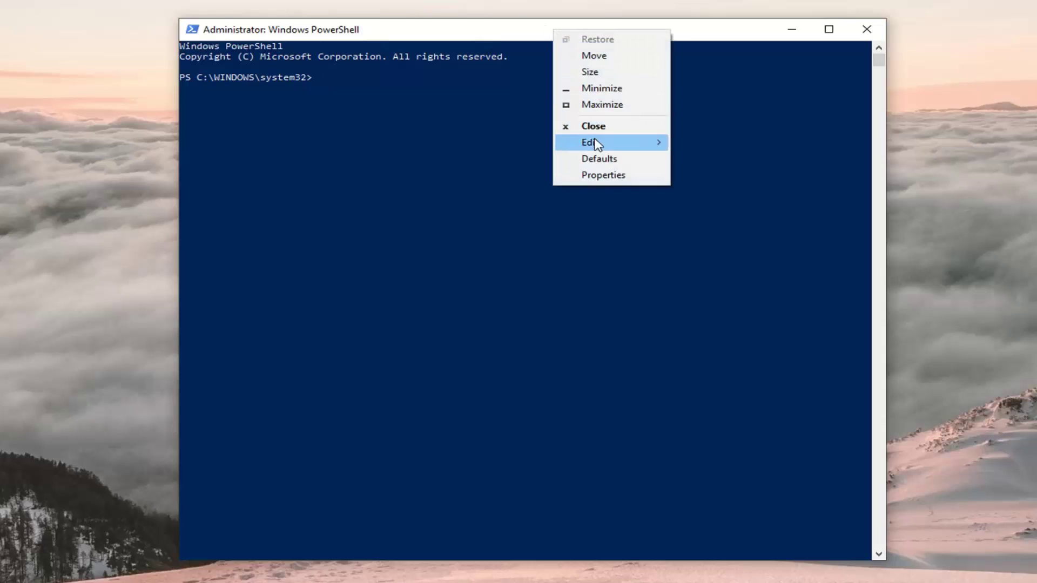
mouse_move(594, 143)
left_click(706, 175)
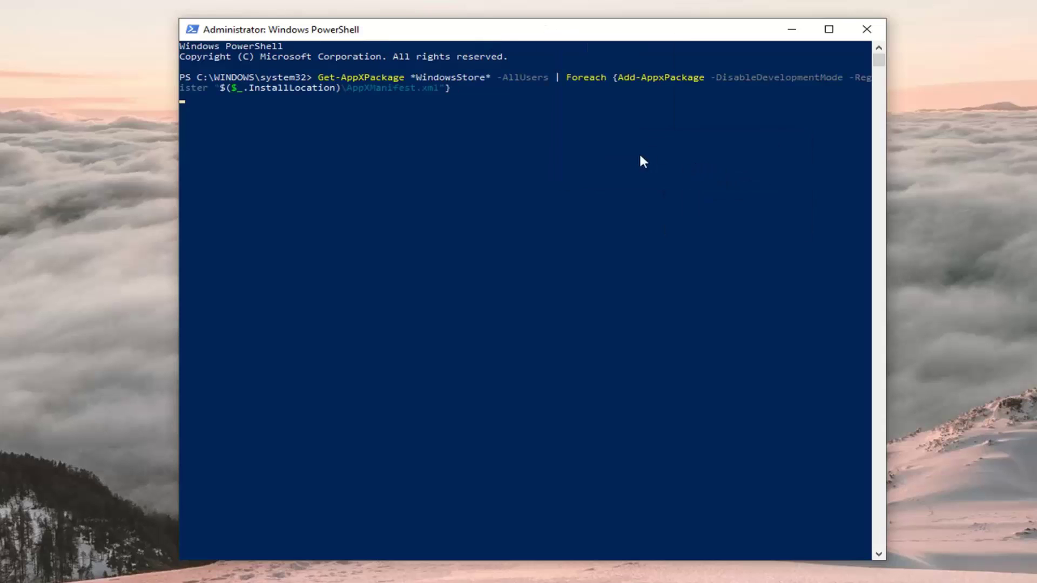
key("Return")
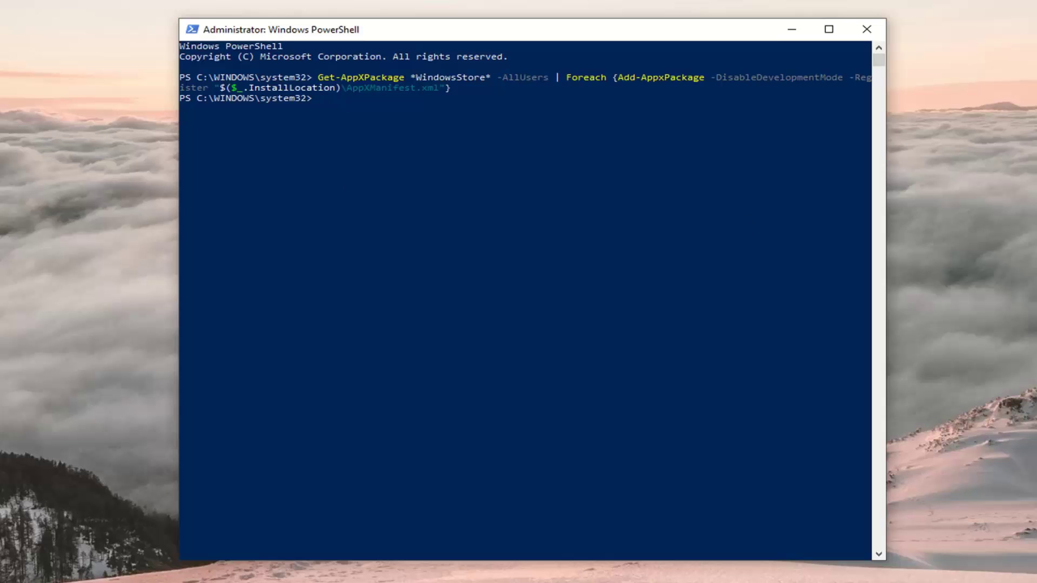
left_click(862, 29)
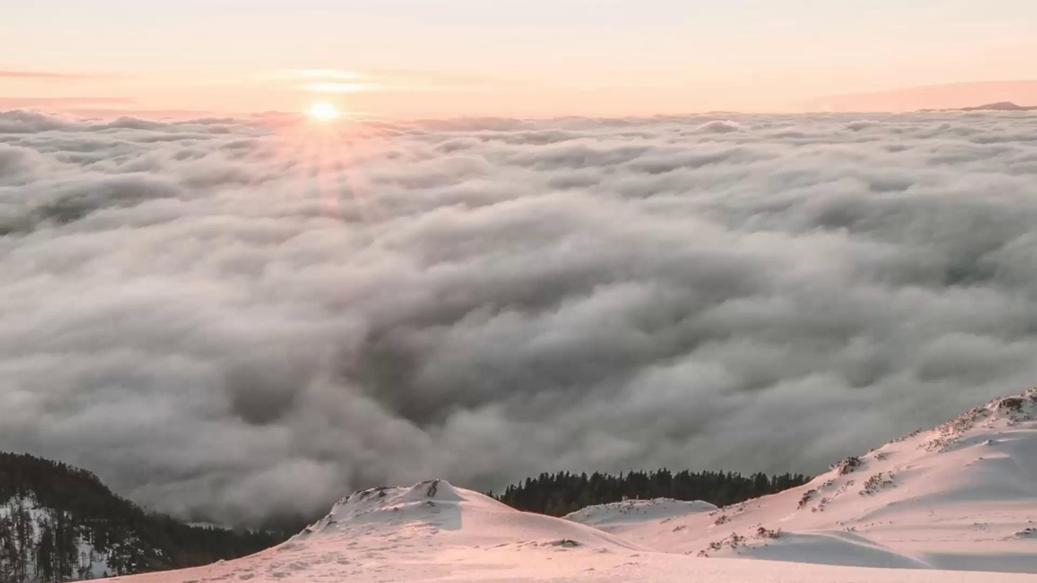